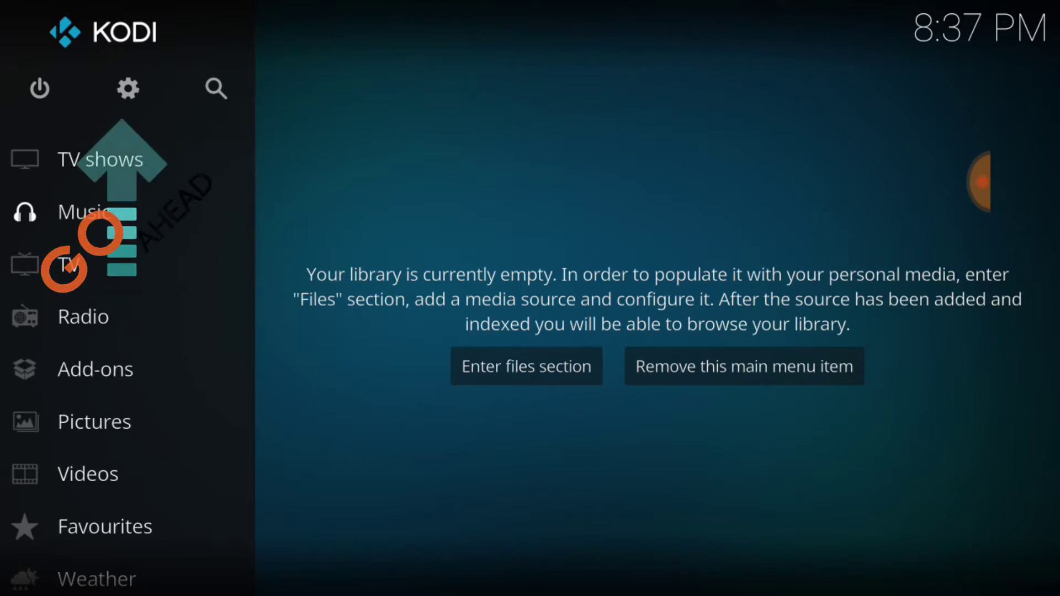
Step: Enable unknown sources for add-ons in the system settings, accept the personal data warning, and leave the settings
key("Up")
key("Return")
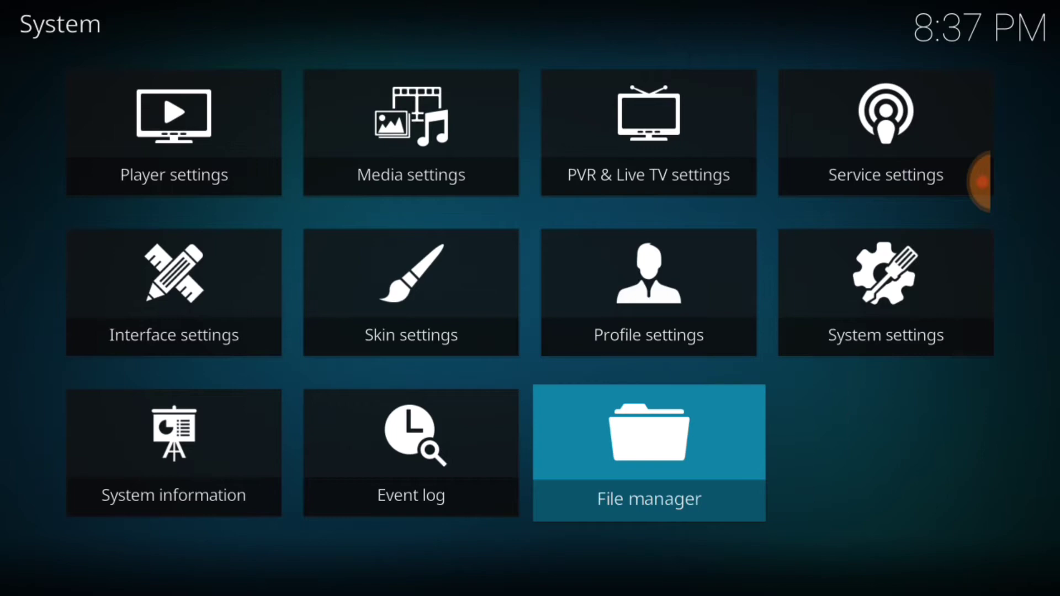
key("Return")
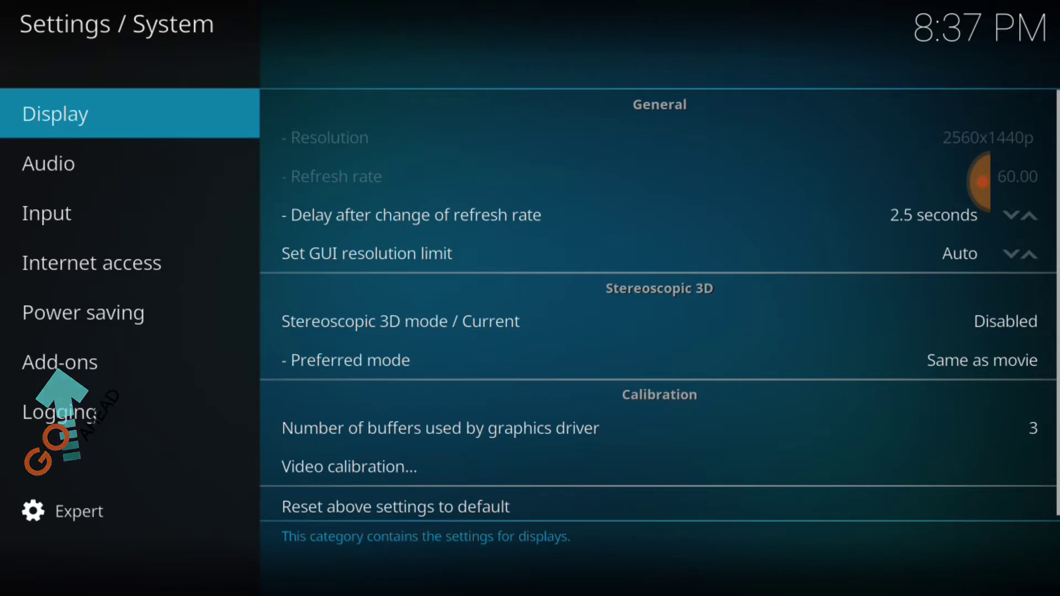
left_click(59, 362)
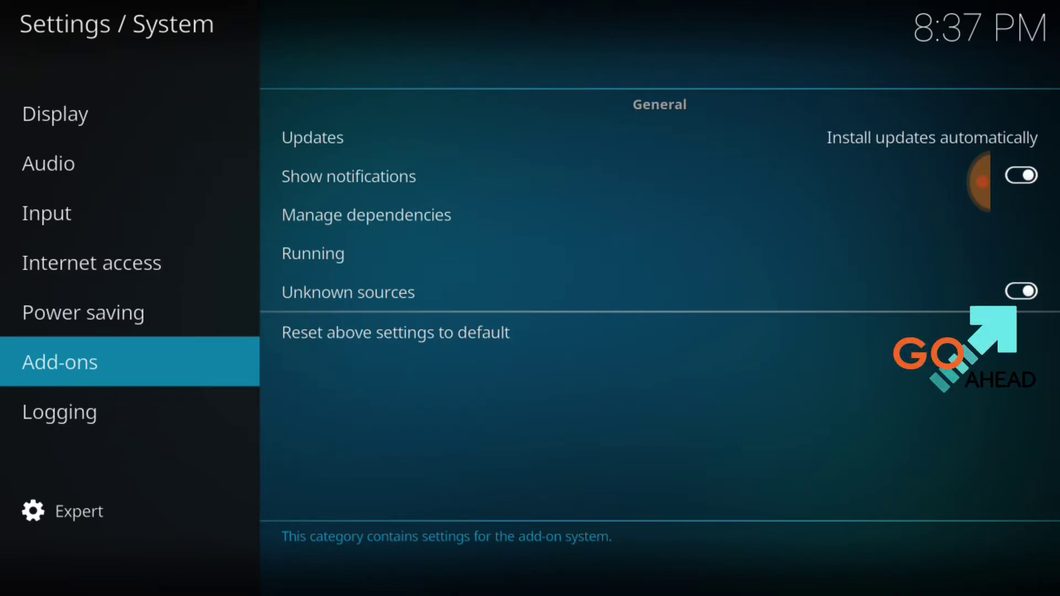
left_click(1021, 292)
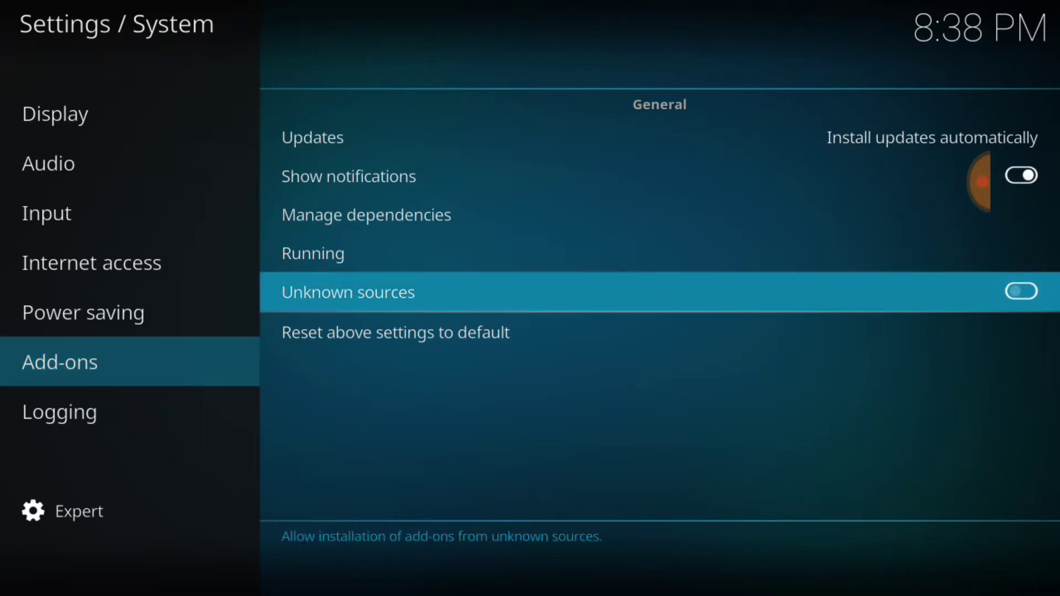
key("Return")
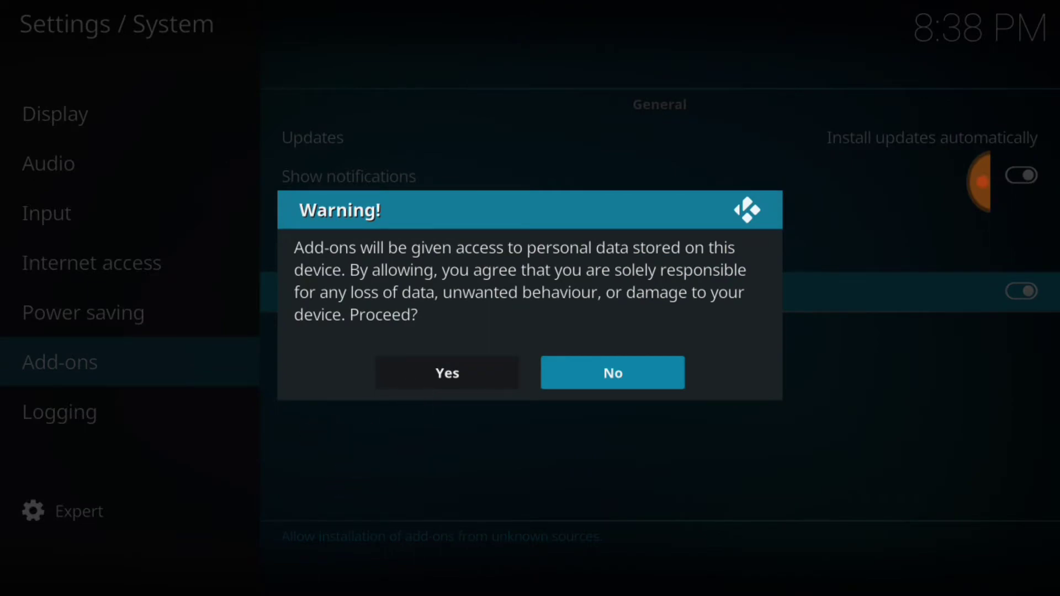
left_click(445, 360)
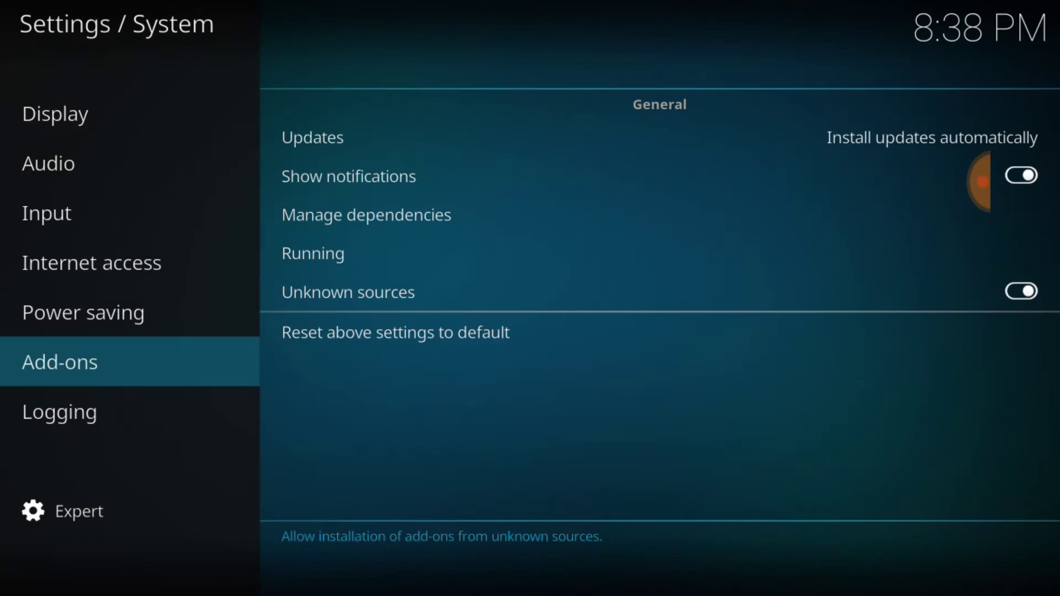
left_click(1019, 442)
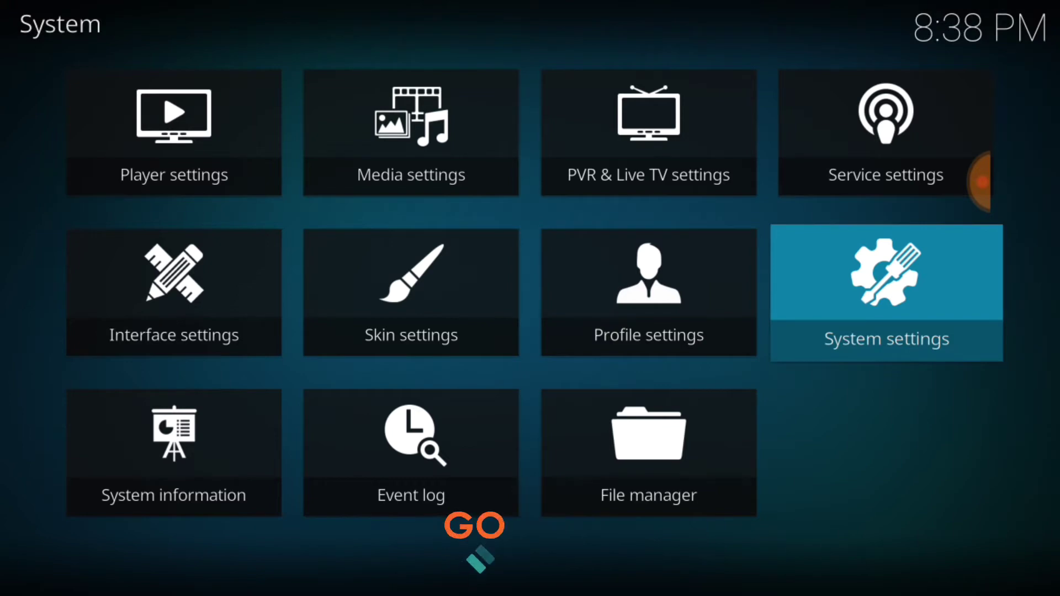
key("Escape")
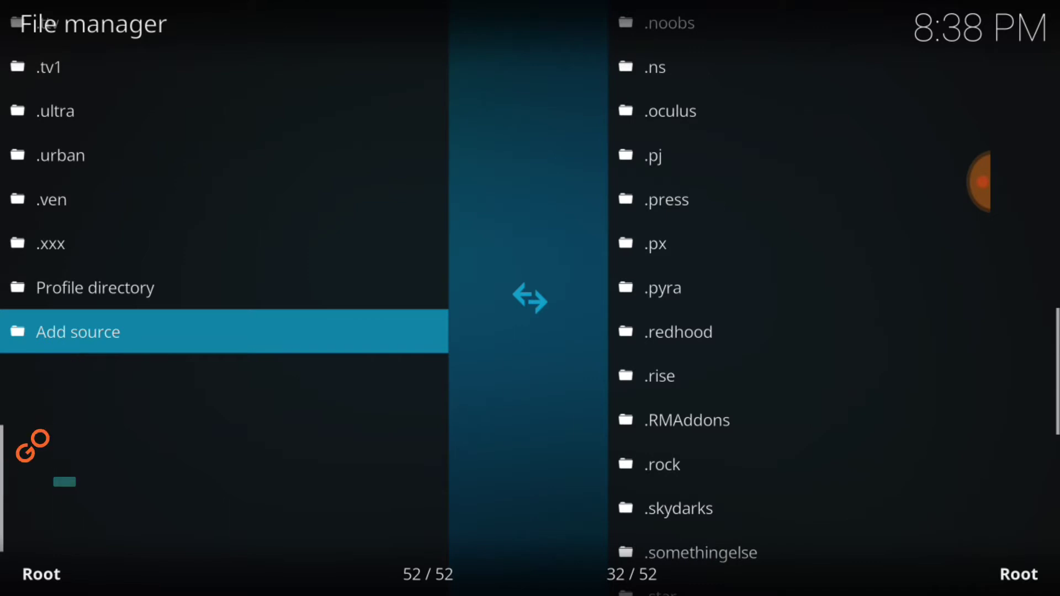
left_click(85, 329)
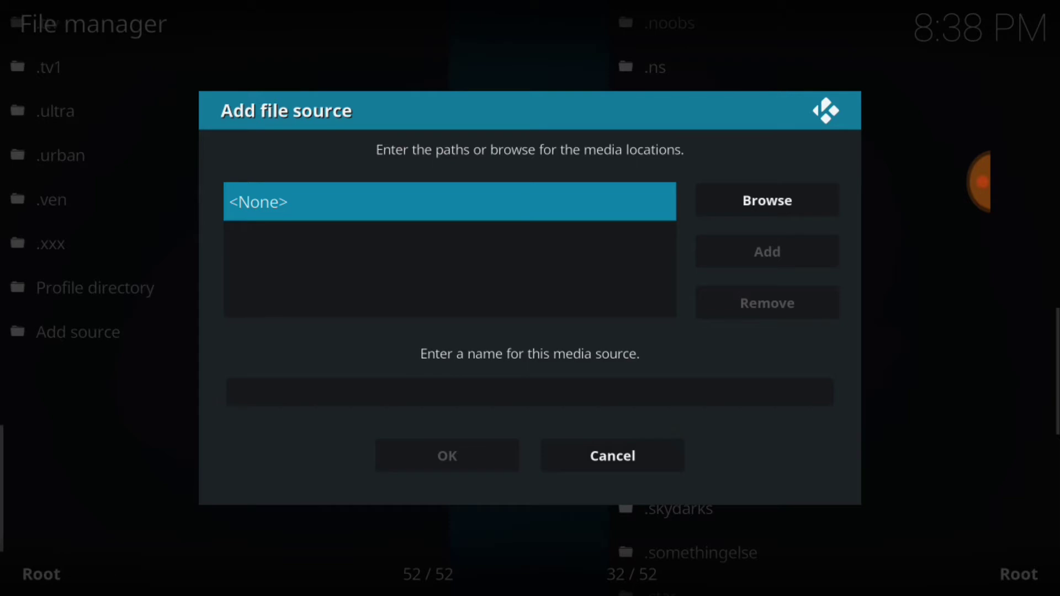
left_click(308, 204)
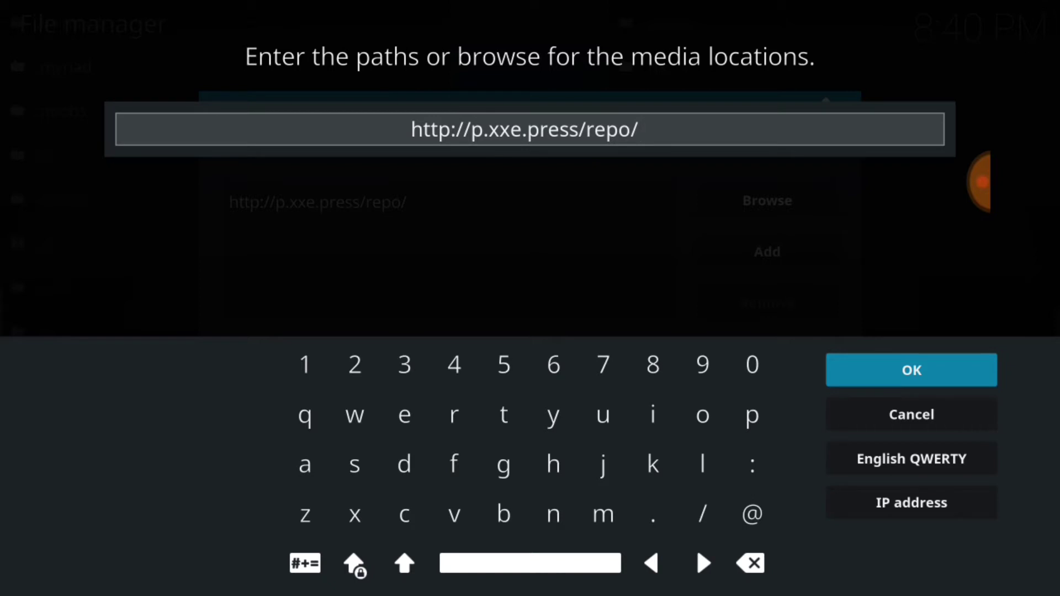
key("Return")
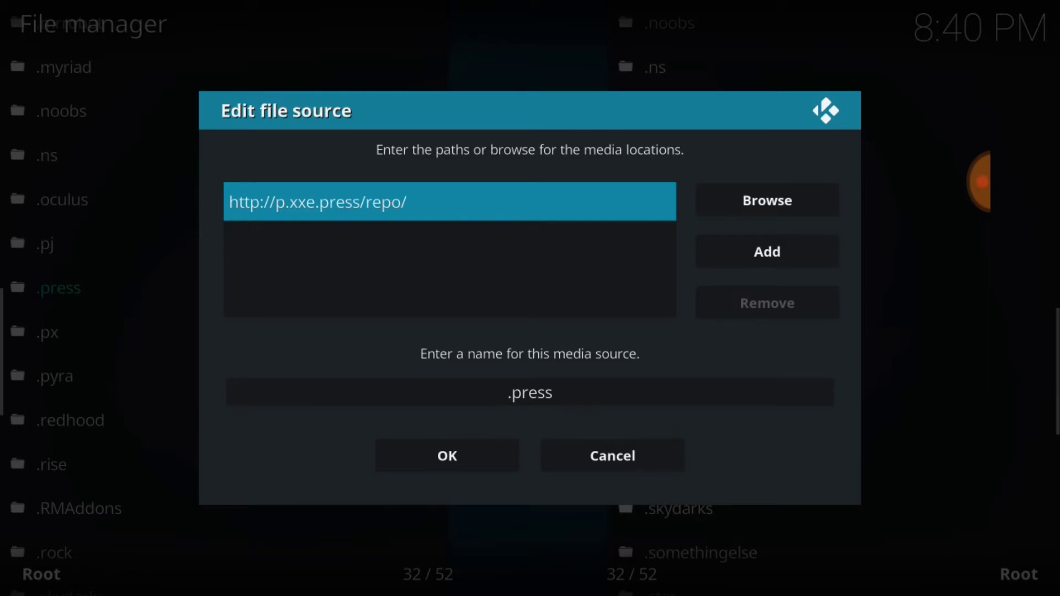
left_click(622, 379)
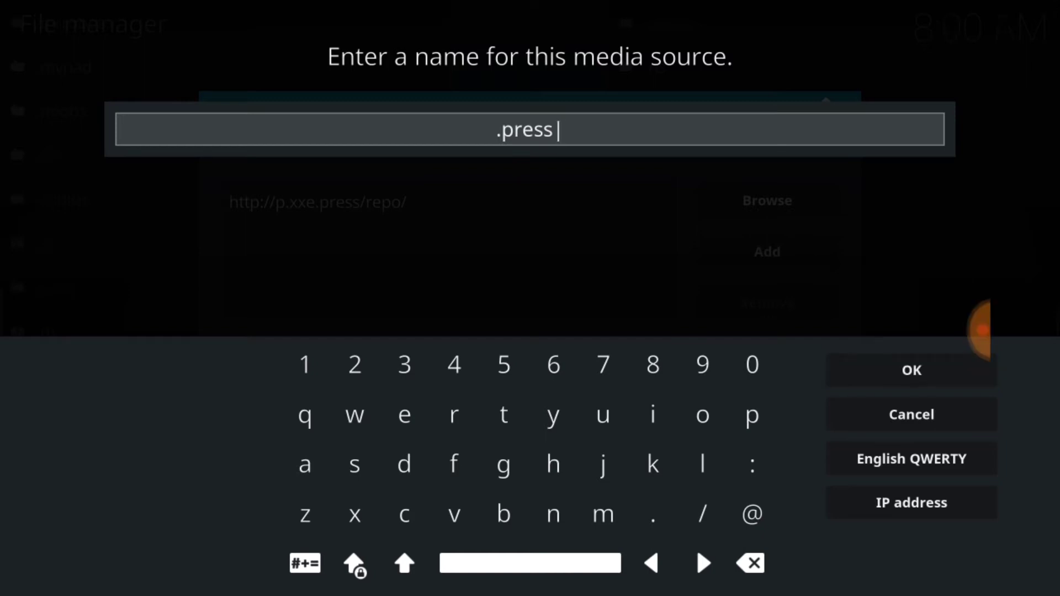
key("Return")
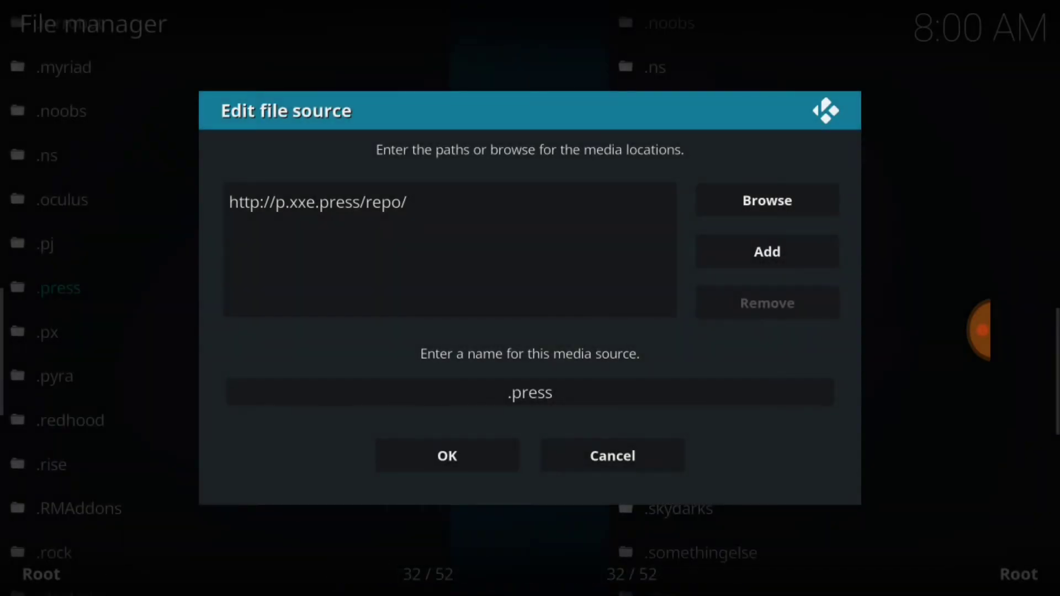
left_click(440, 450)
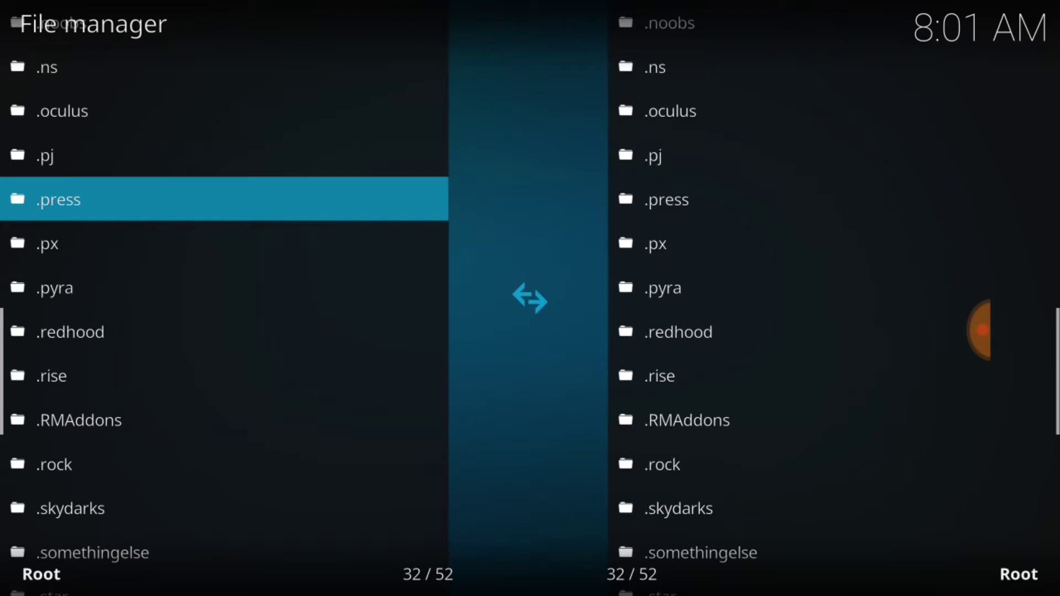
left_click_drag(1049, 450, 961, 449)
left_click(1025, 466)
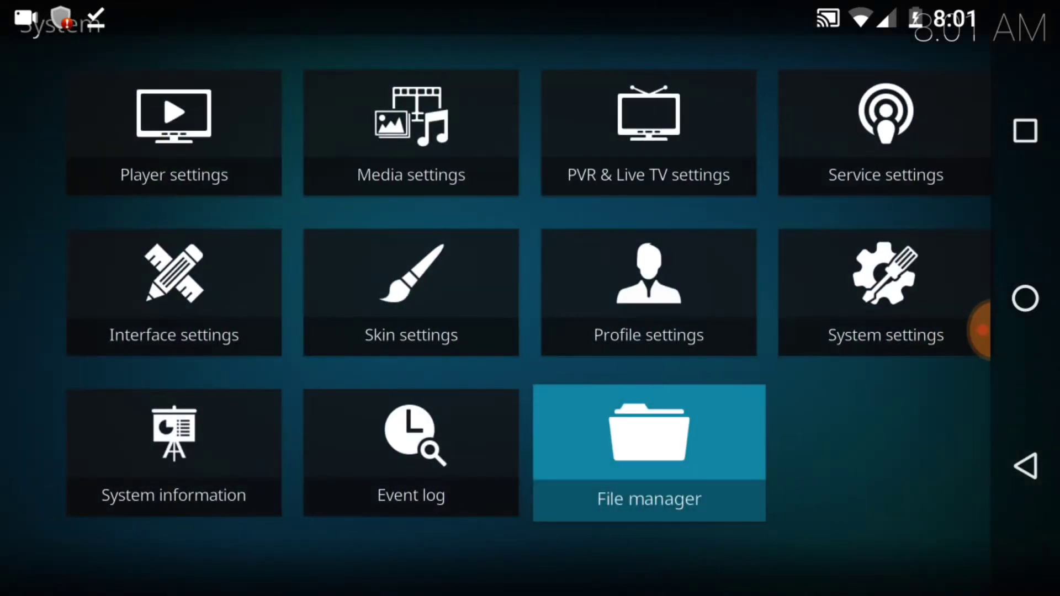
left_click(1026, 466)
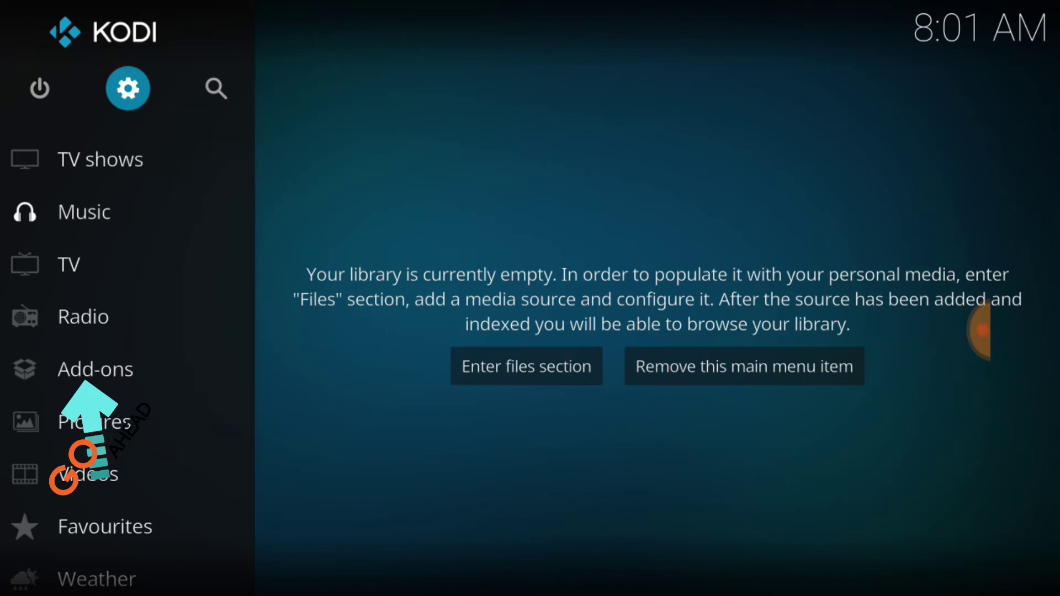
Step: Install the add-on zip file repository.doge-0.0.1.zip from the .press source
left_click(134, 385)
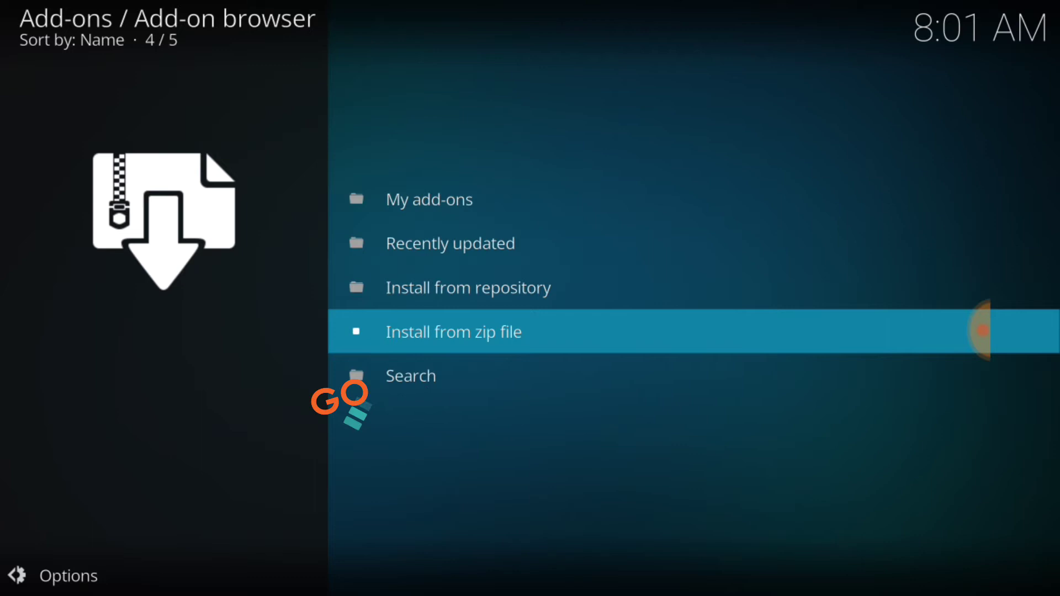
left_click(495, 327)
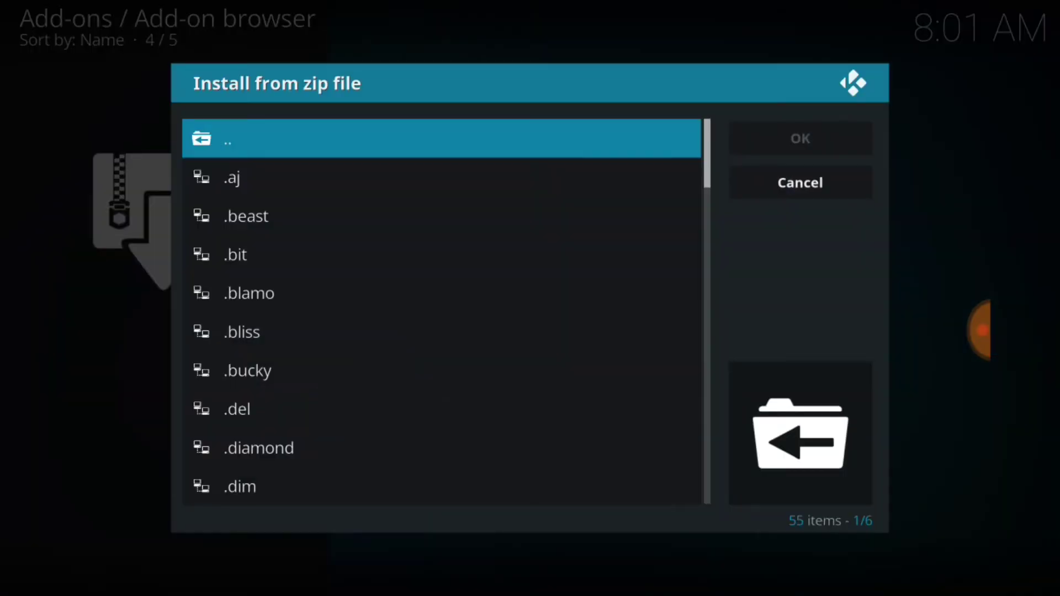
scroll(455, 363, "down", 6)
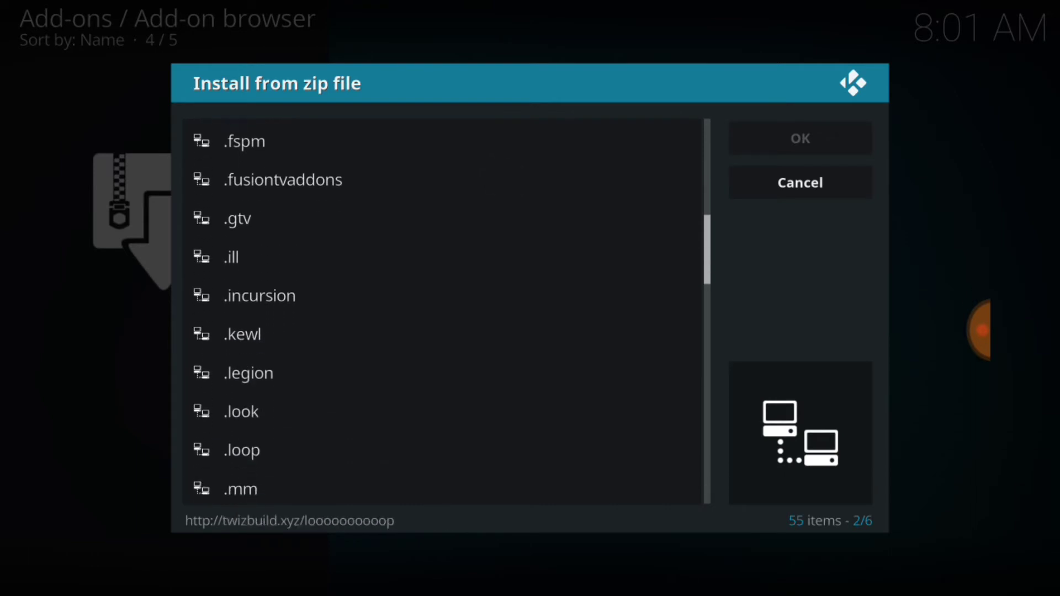
scroll(438, 281, "down", 5)
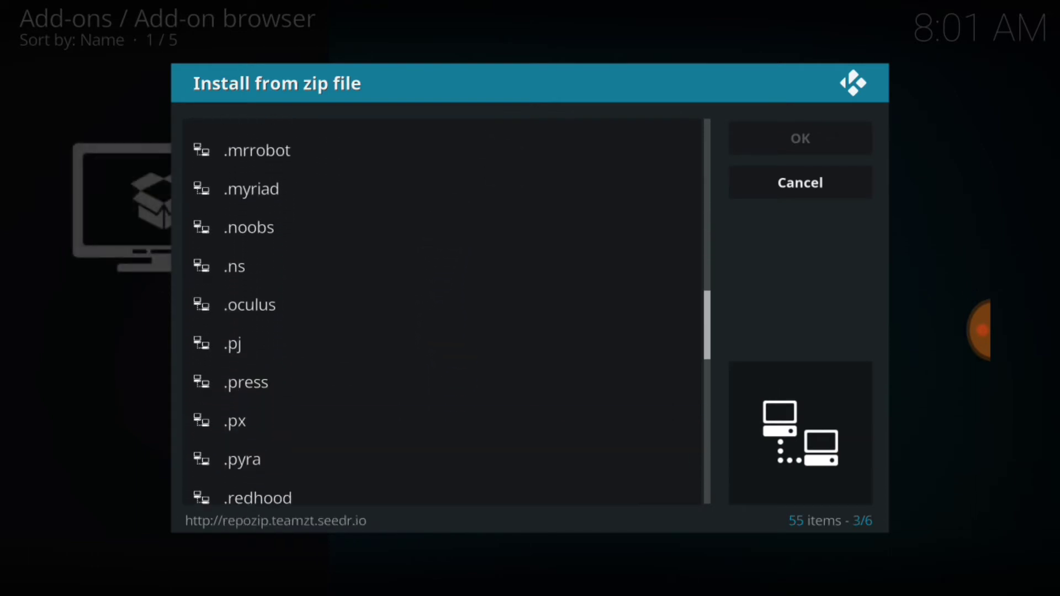
key("Down")
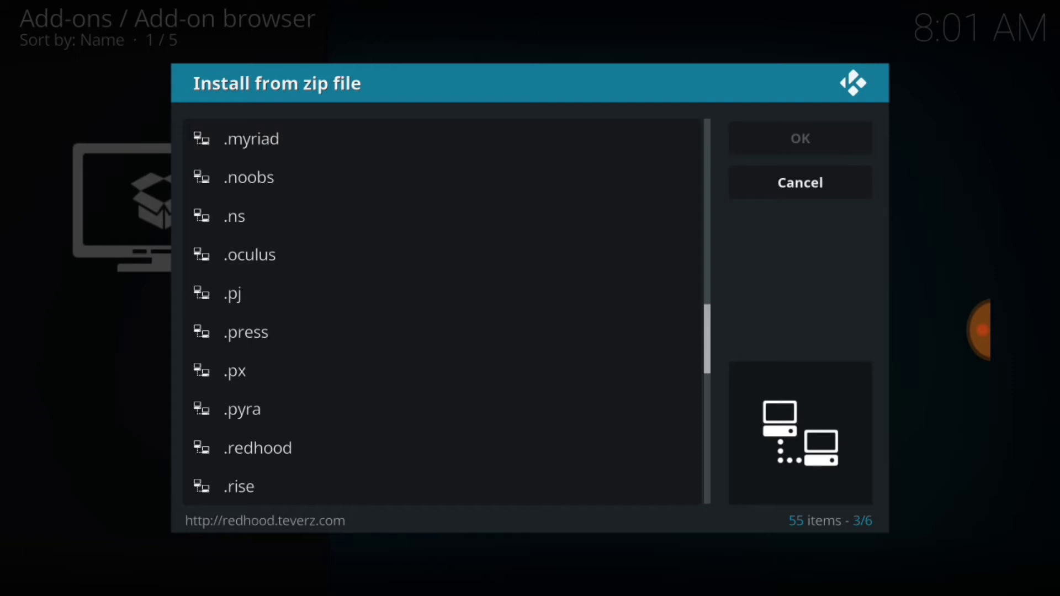
left_click(279, 332)
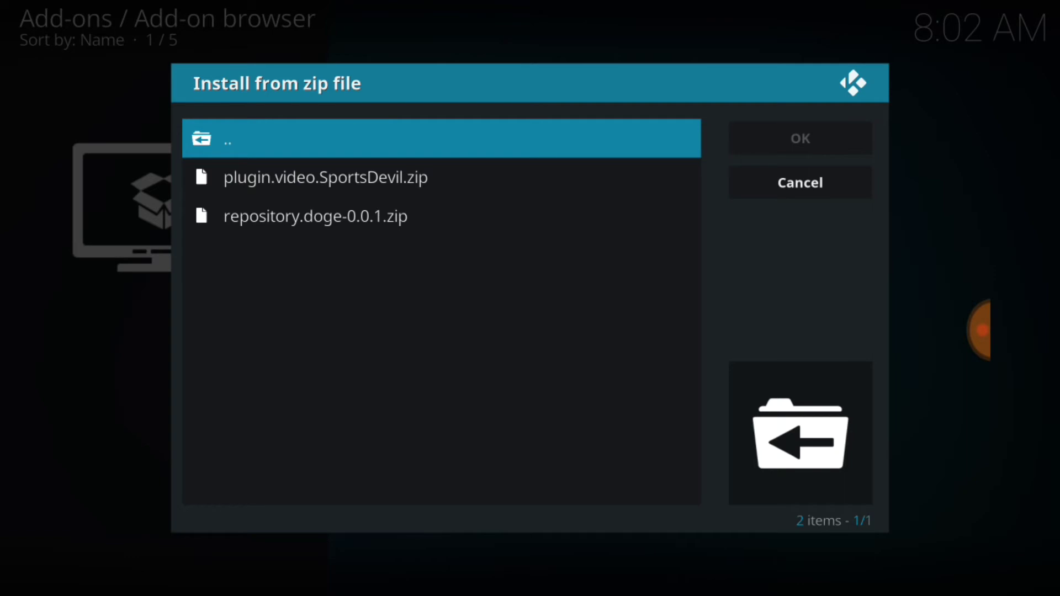
left_click(365, 215)
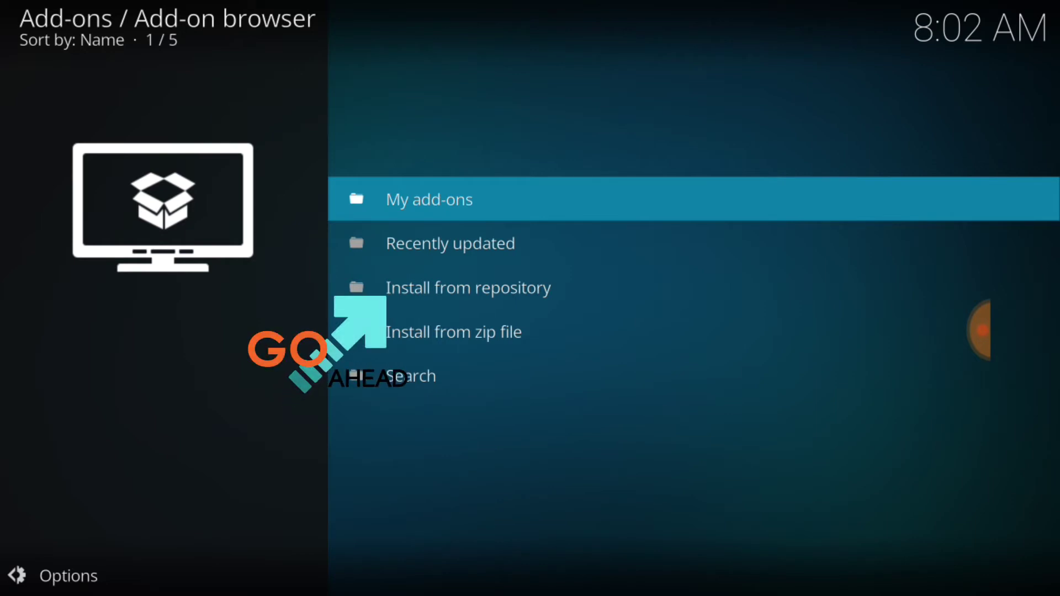
Step: Install the Doge video add-on from the Doge repository
left_click(511, 287)
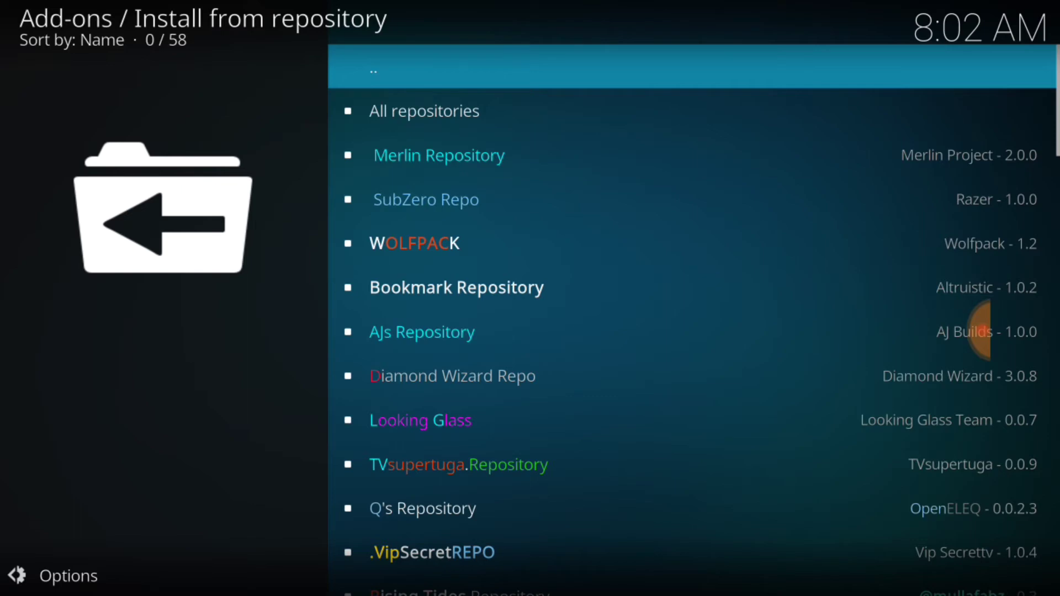
left_click_drag(615, 440, 639, 123)
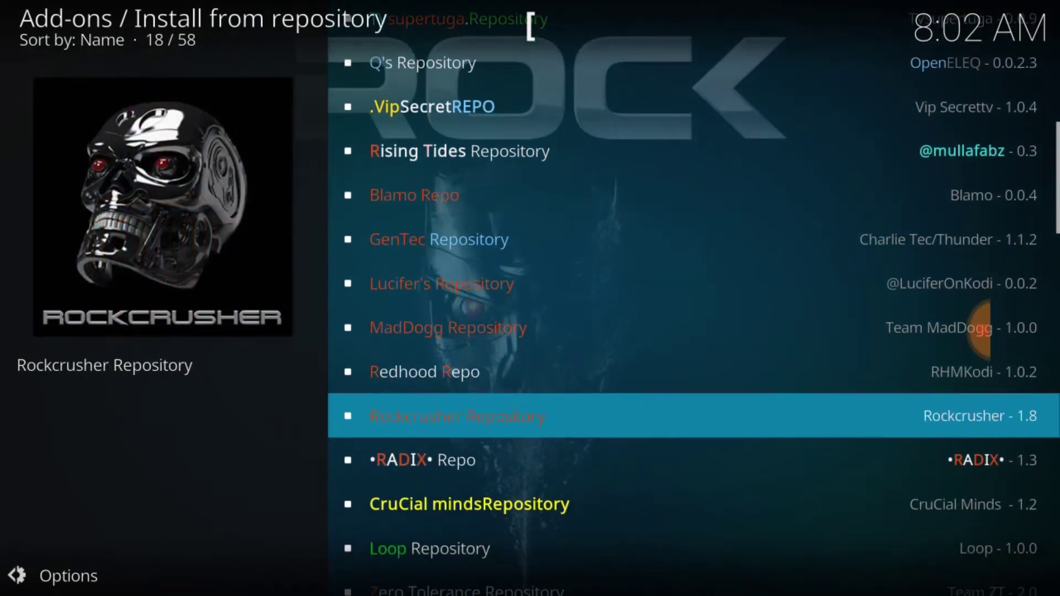
scroll(980, 331, "down", 10)
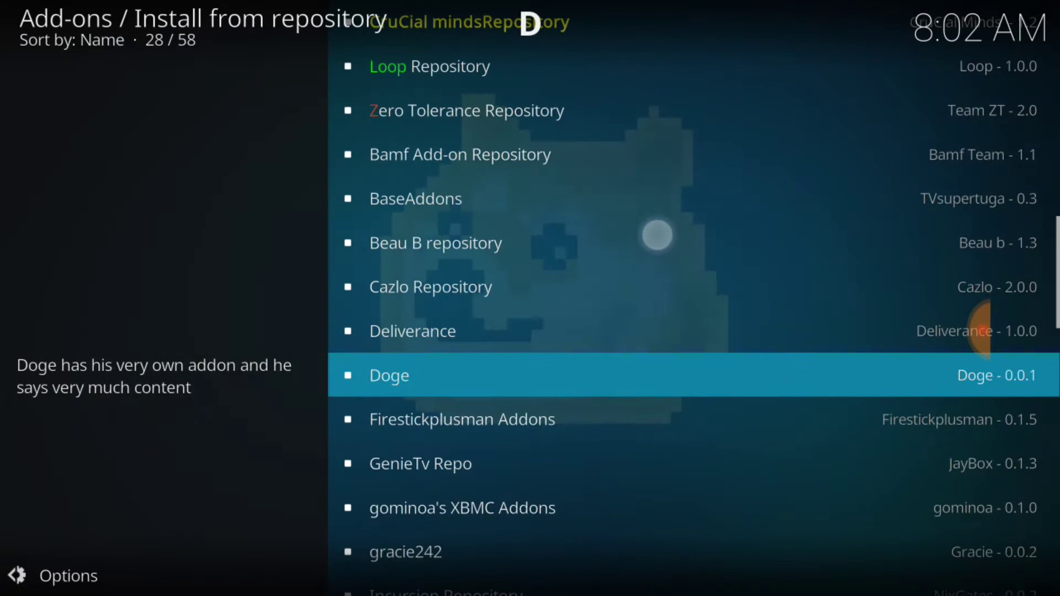
scroll(980, 331, "down", 1)
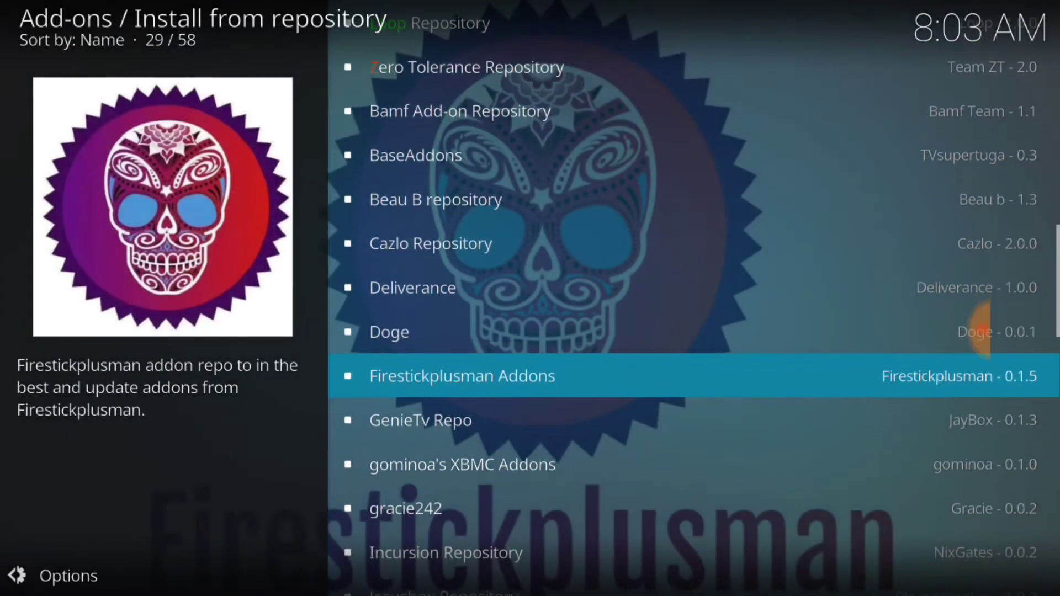
left_click(980, 332)
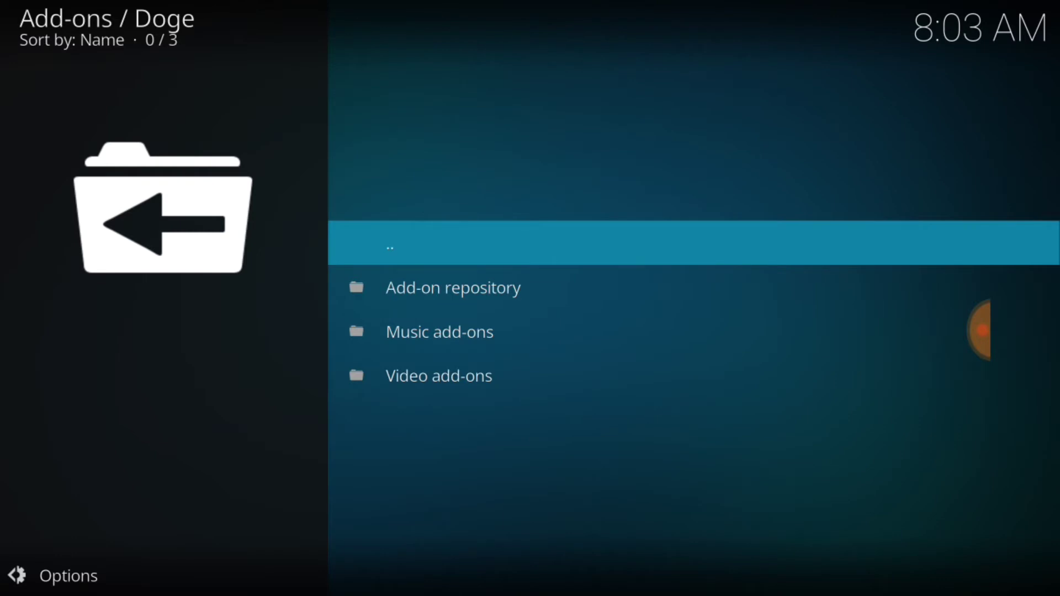
left_click(447, 378)
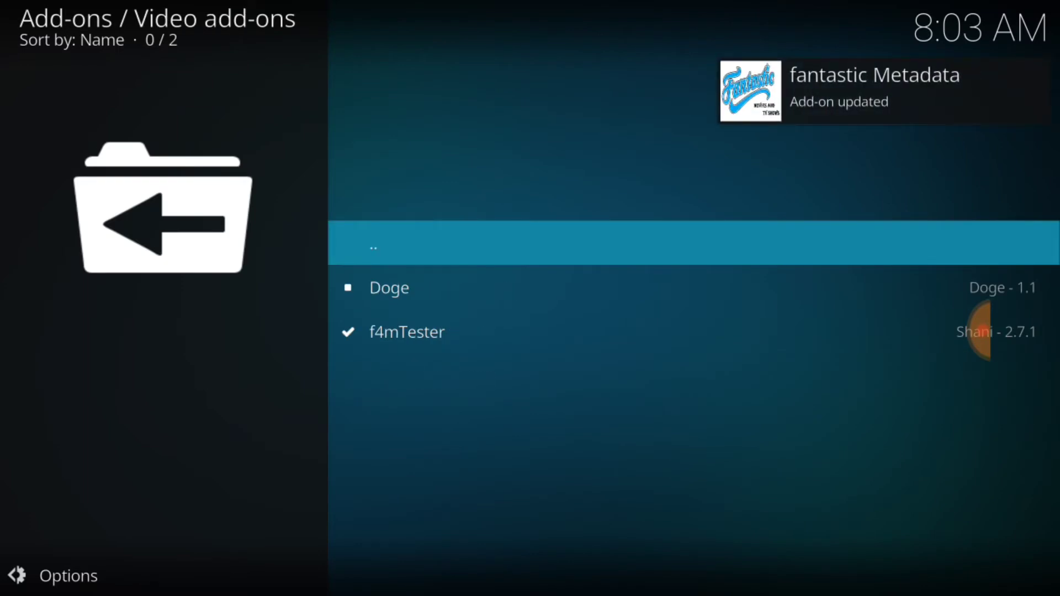
key("Down")
key("Return")
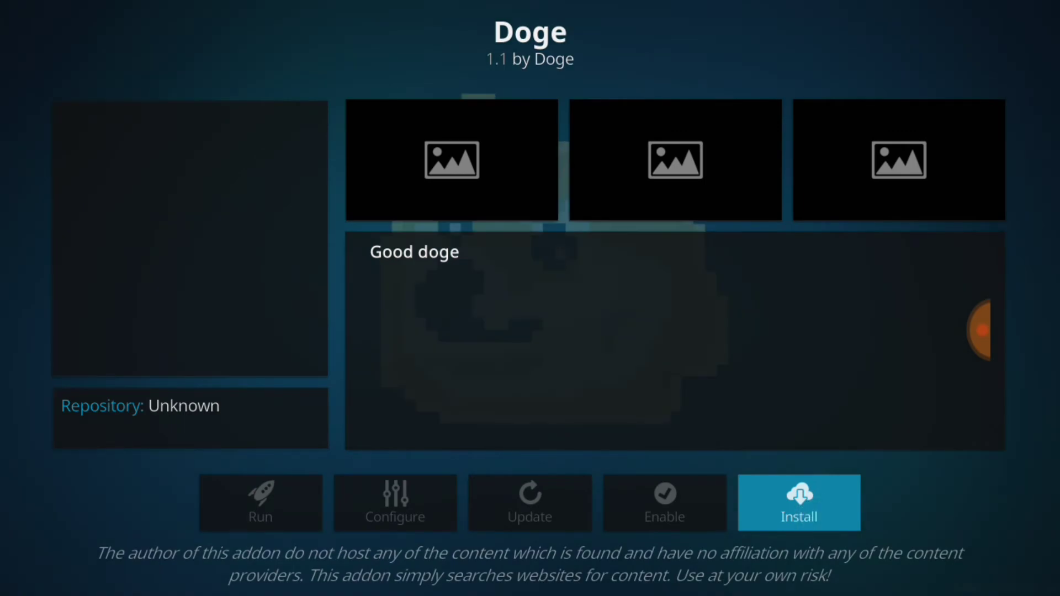
key("Return")
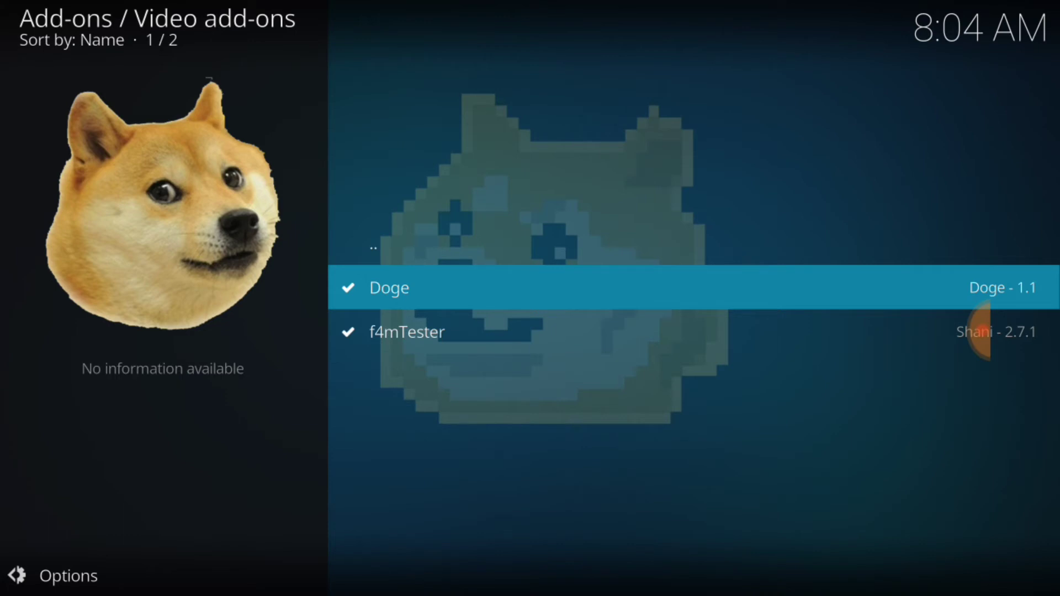
Step: Leave the Doge repository, return to the add-ons overview, and open Doge from the installed video add-ons
left_click_drag(1054, 331, 985, 331)
left_click(1025, 466)
left_click_drag(1054, 331, 981, 331)
left_click(1025, 466)
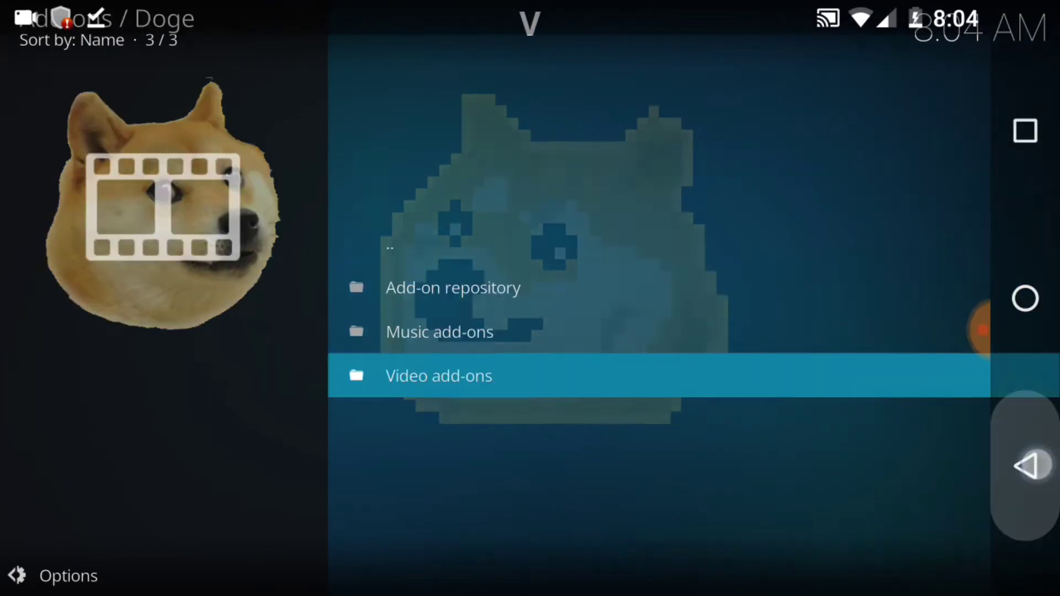
left_click(1025, 465)
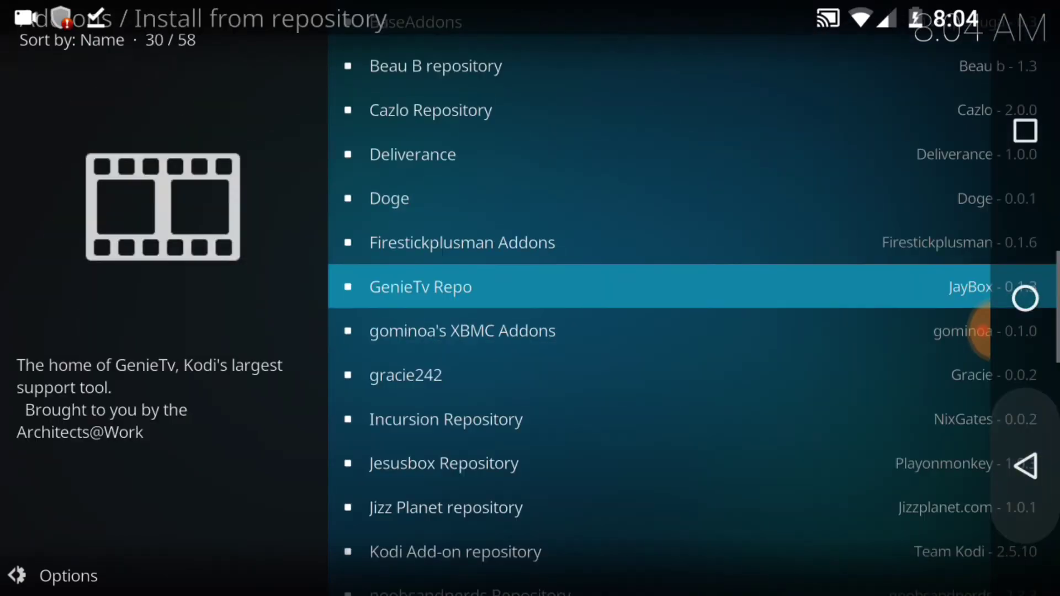
left_click(1028, 463)
left_click(1030, 462)
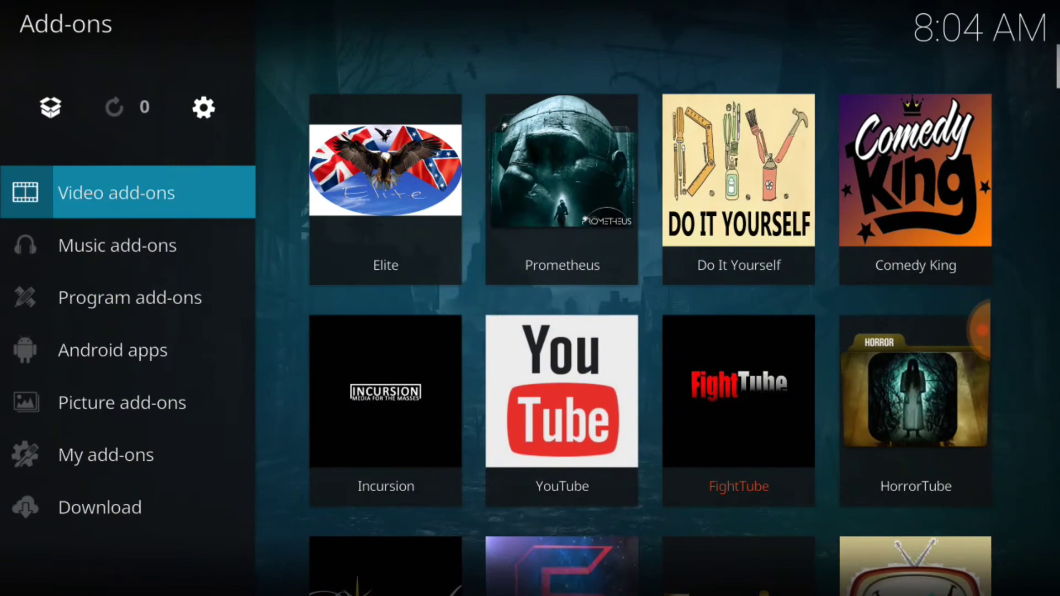
left_click_drag(859, 508, 859, 249)
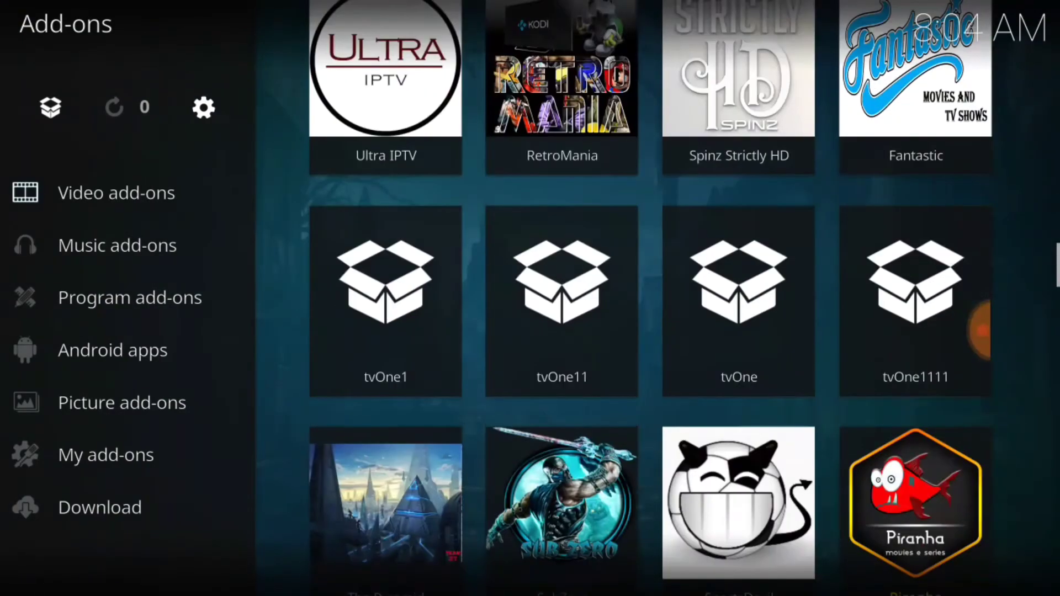
left_click_drag(894, 512, 942, 279)
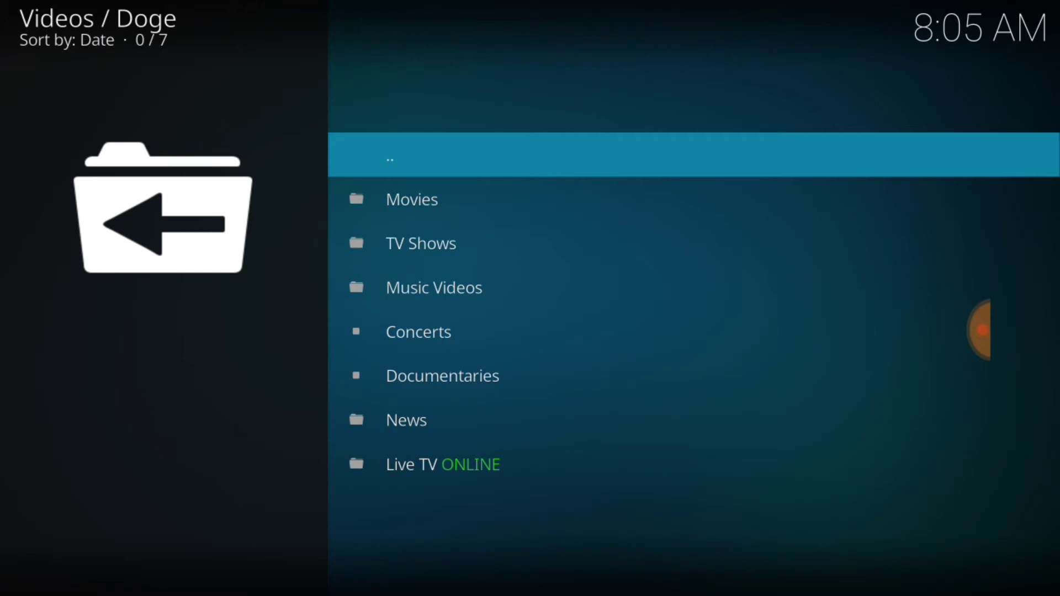
Step: Look through the categories in Doge's Movies section and open the Now Playing list
left_click(422, 199)
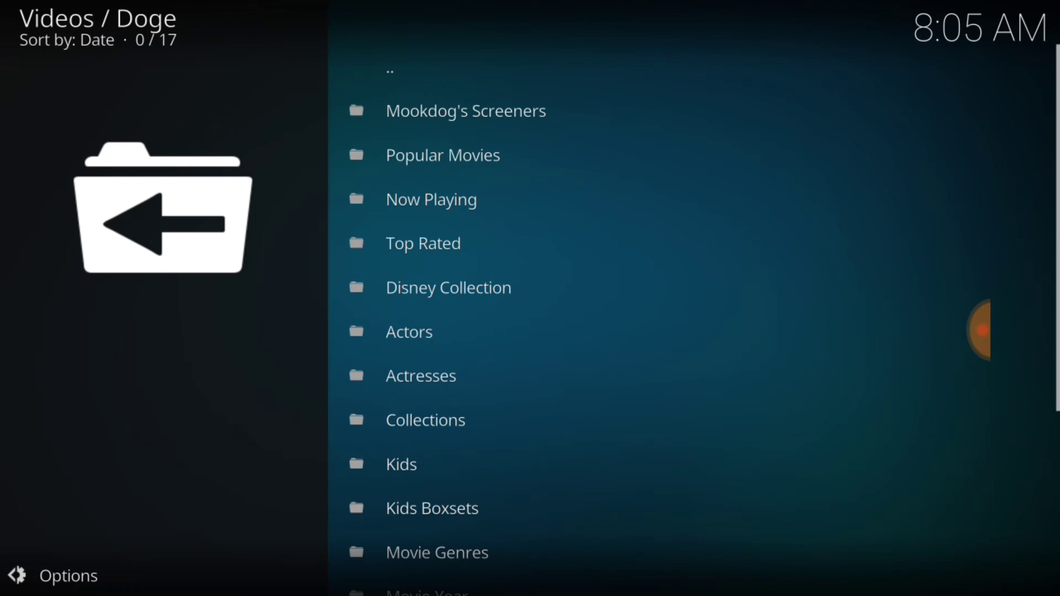
scroll(660, 274, "down", 15)
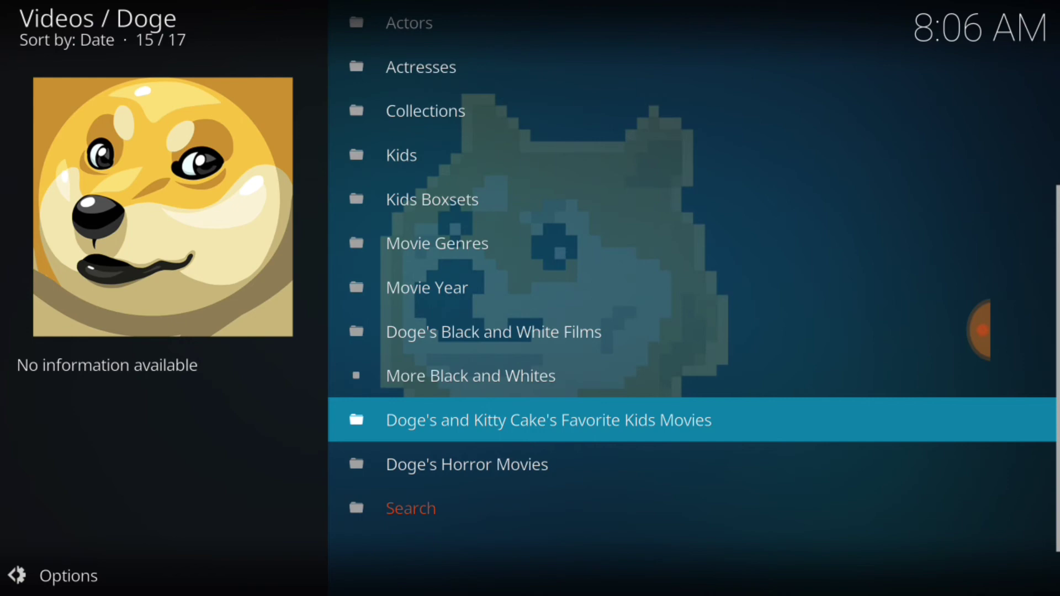
key("Down")
key("Down")
key("Down")
key("Down")
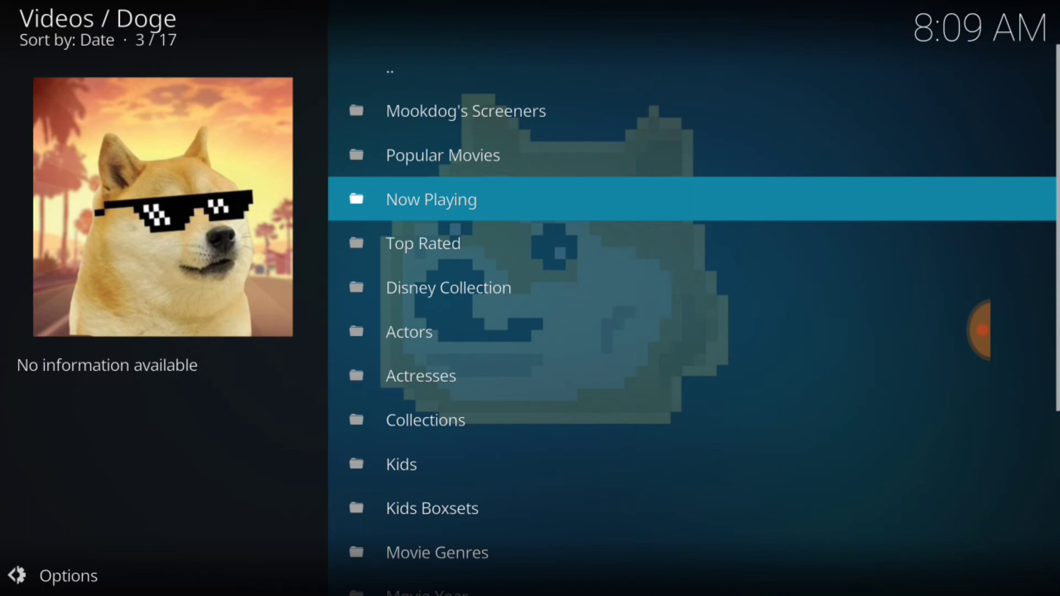
left_click(421, 199)
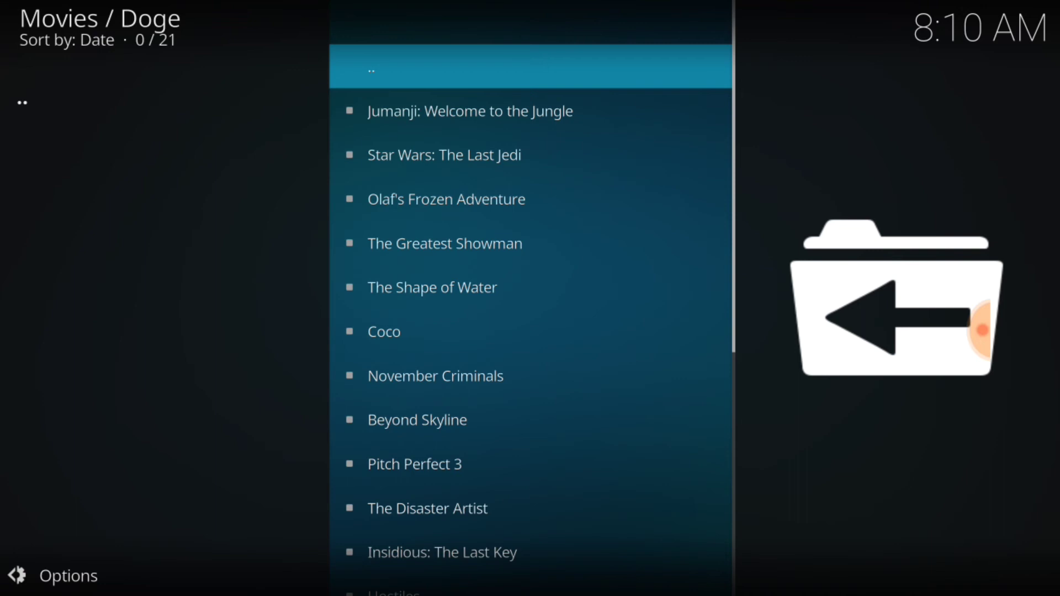
Step: Go back from the Now Playing movie list to the Movies categories
left_click_drag(1057, 416, 972, 416)
left_click(1026, 466)
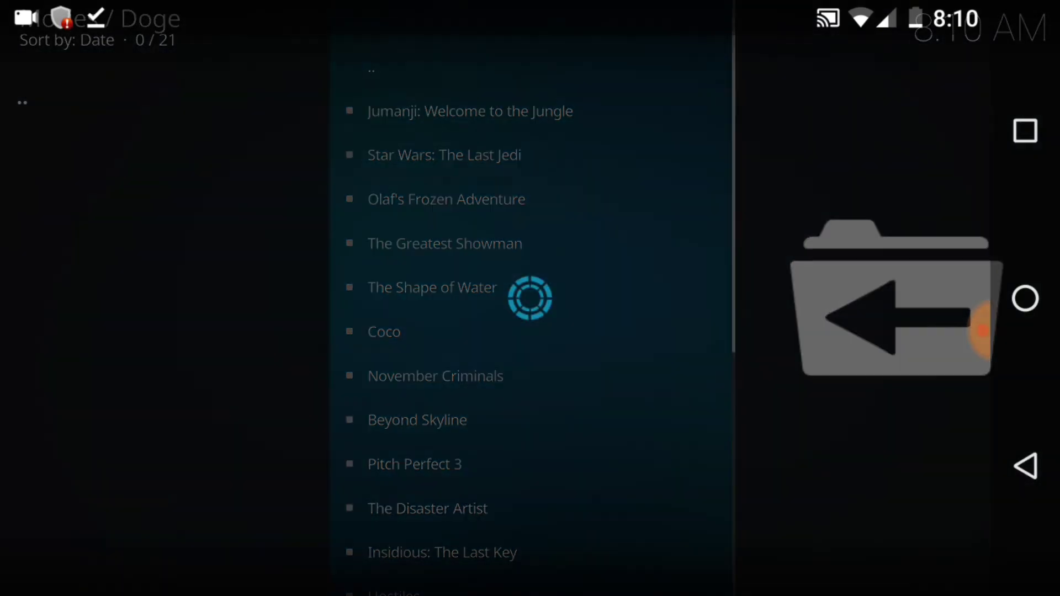
left_click(1025, 465)
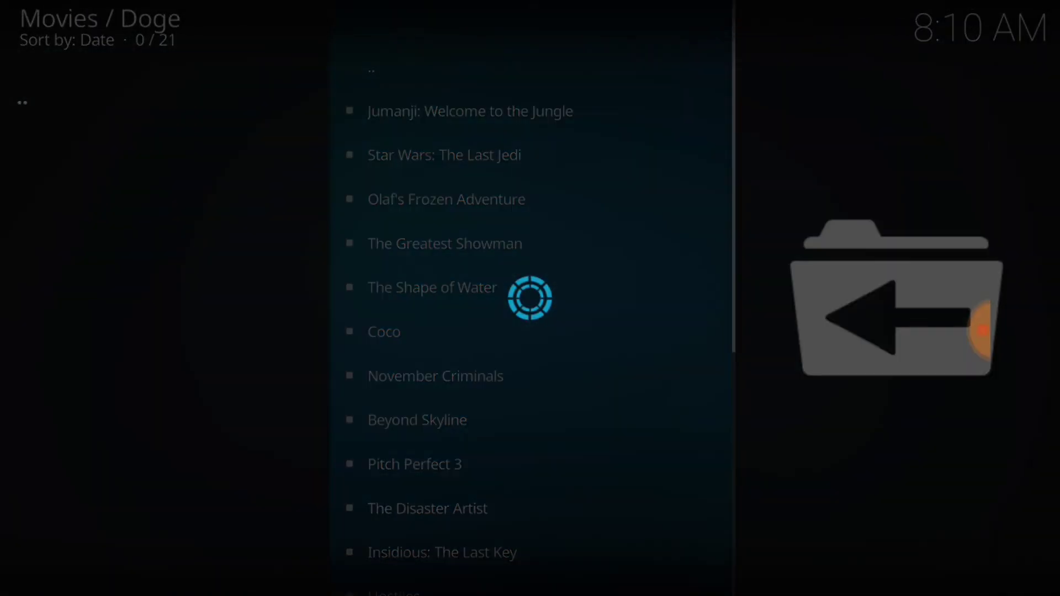
left_click_drag(1057, 461, 982, 461)
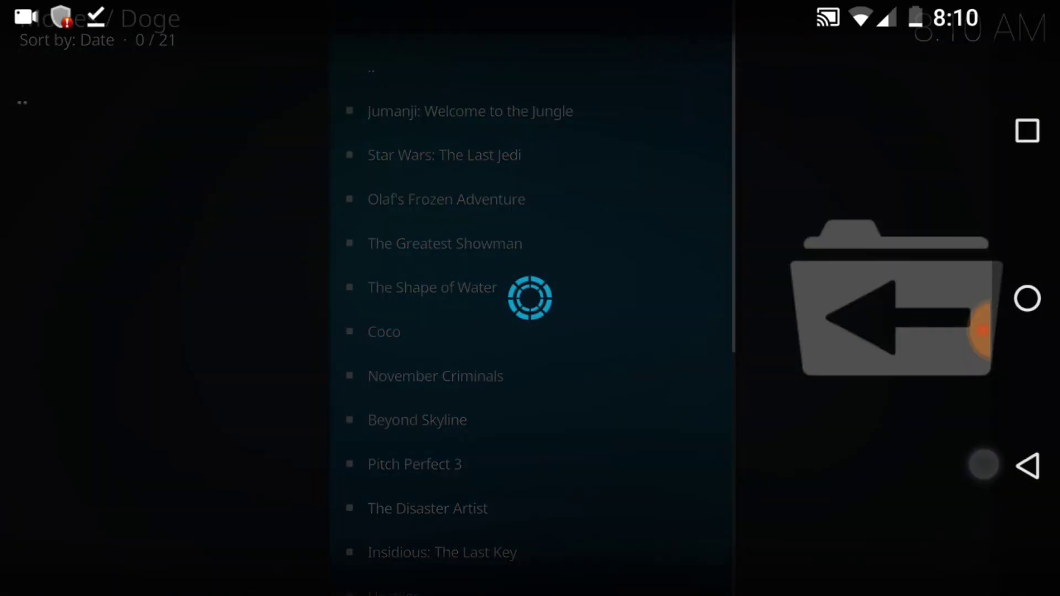
left_click(1025, 466)
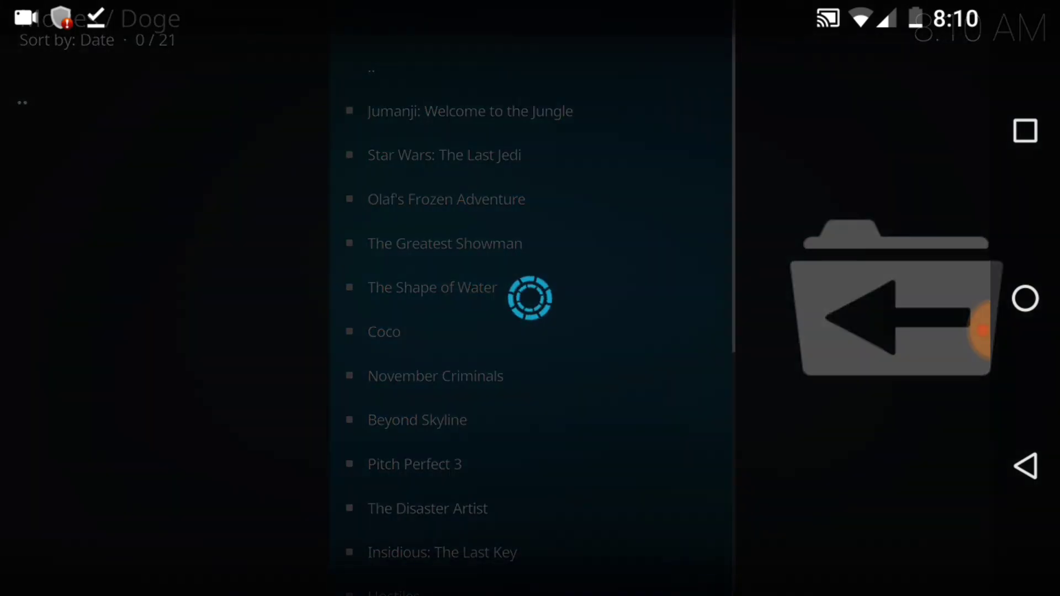
left_click(1025, 465)
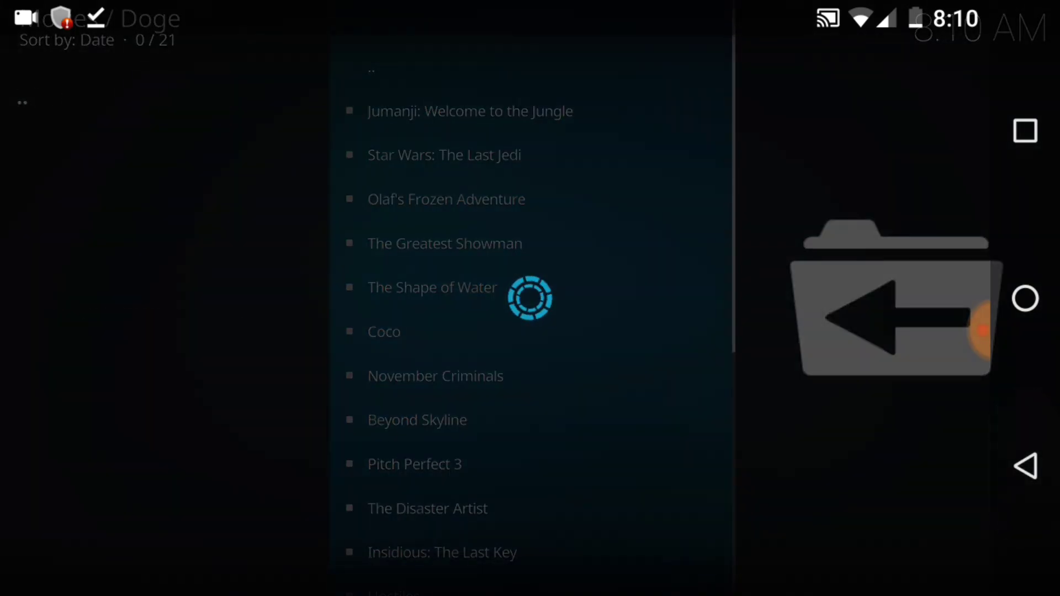